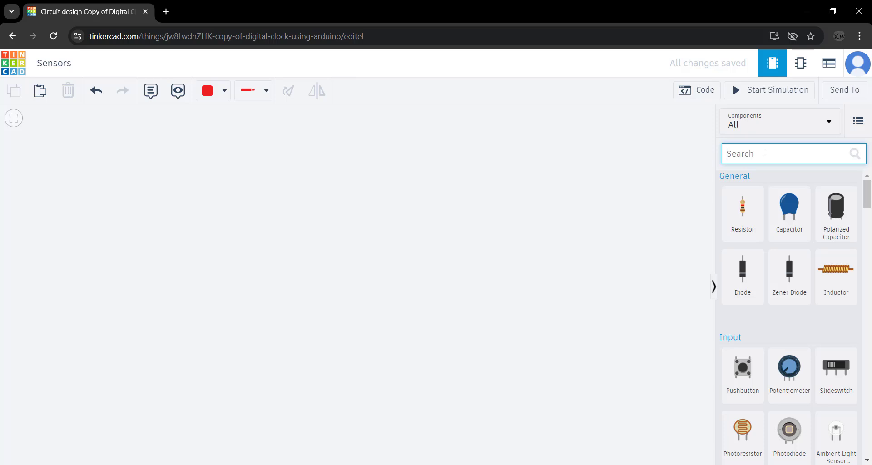
Search the components for "gas" and place a Gas Sensor in the workspace.
type("gas")
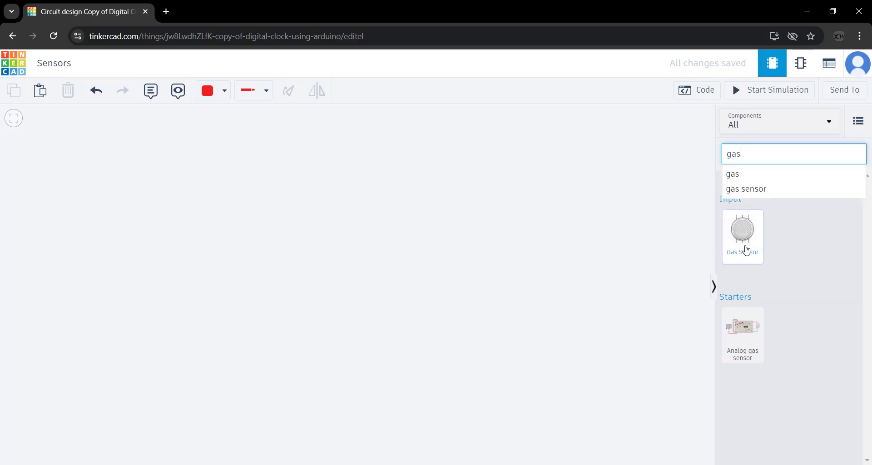
left_click_drag(752, 239, 351, 262)
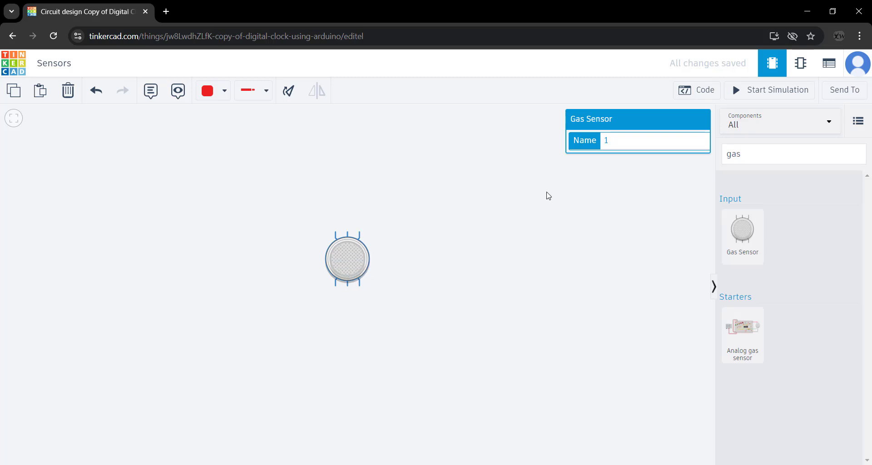
left_click(533, 199)
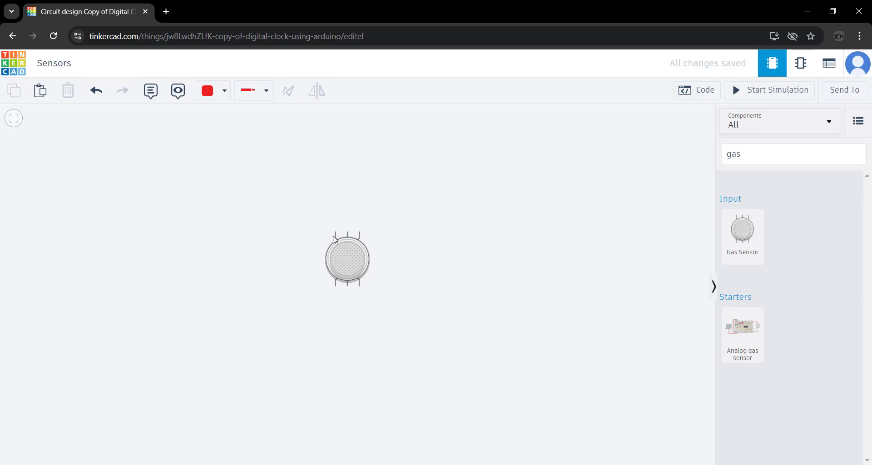
Search the components for "meter" and place a Multimeter above and to the right of the gas sensor.
left_click(761, 156)
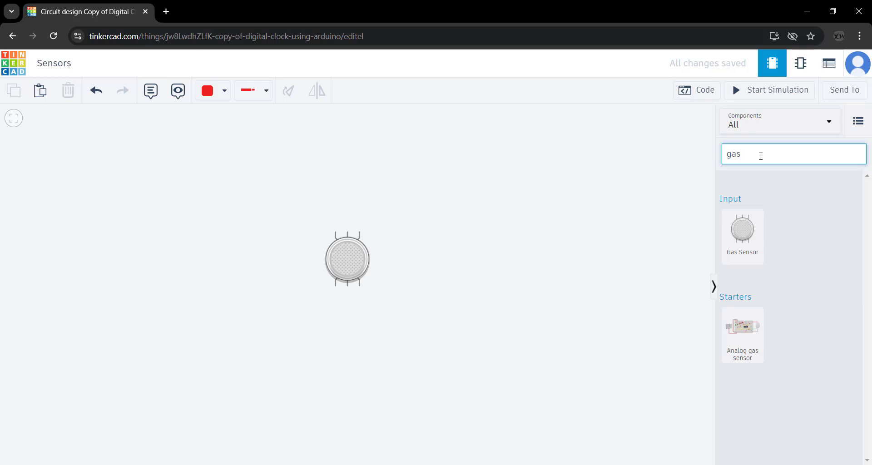
key("BackSpace")
key("BackSpace")
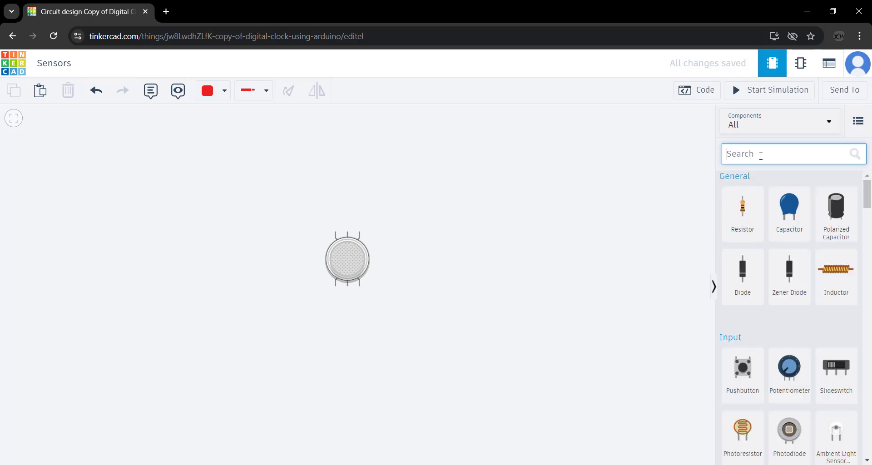
type("meter")
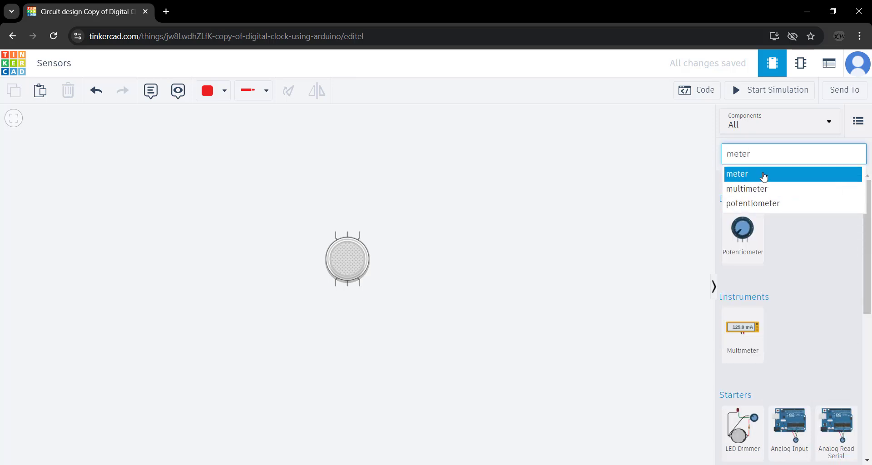
left_click(762, 177)
left_click_drag(741, 325, 459, 167)
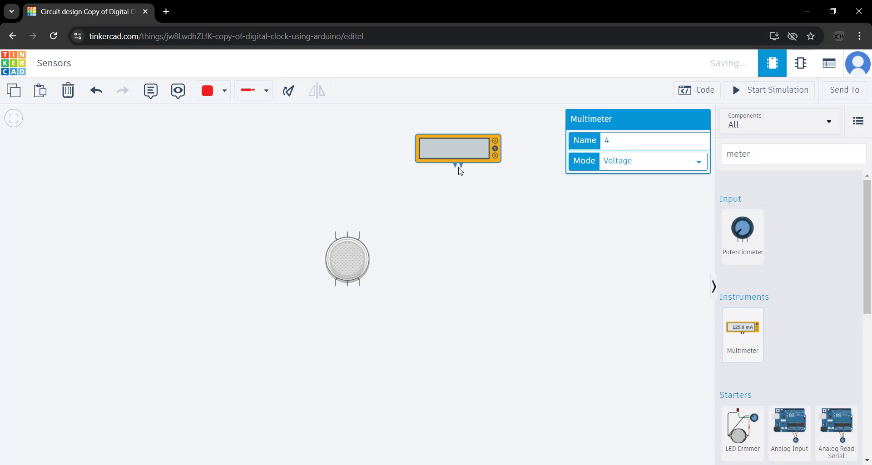
Wire the multimeter's black terminal to the gas sensor's upper-left pin and its red terminal to the upper-right pin.
left_click(455, 167)
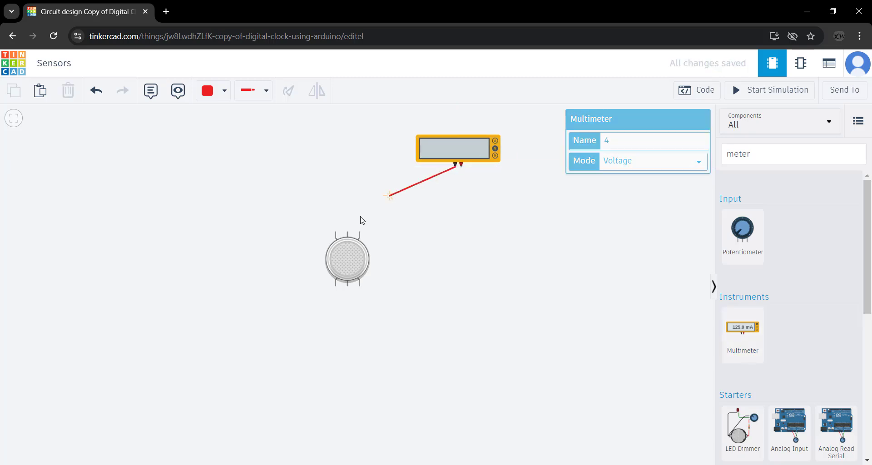
left_click(335, 232)
left_click(461, 164)
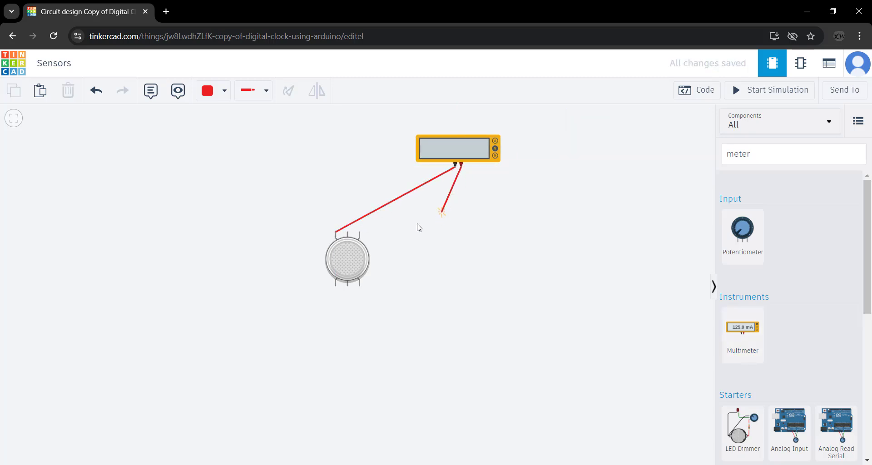
left_click(358, 232)
scroll(450, 329, "down", 2)
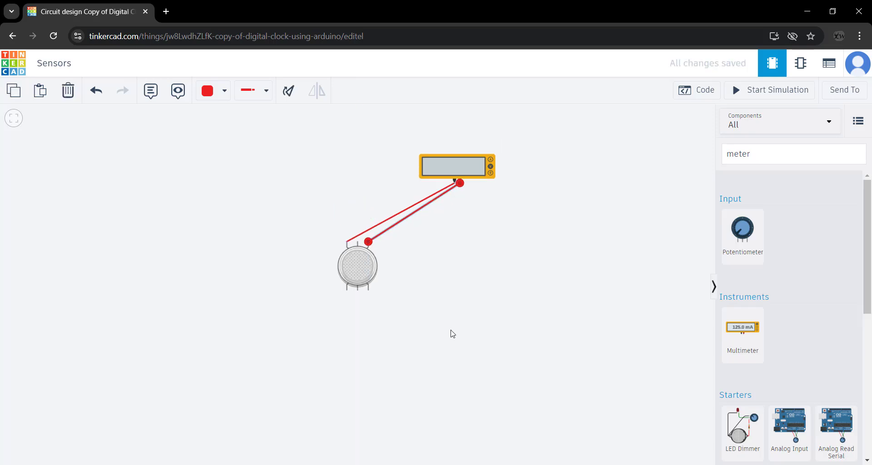
scroll(346, 263, "up", 2)
Set the multimeter's mode to Resistance.
left_click(520, 176)
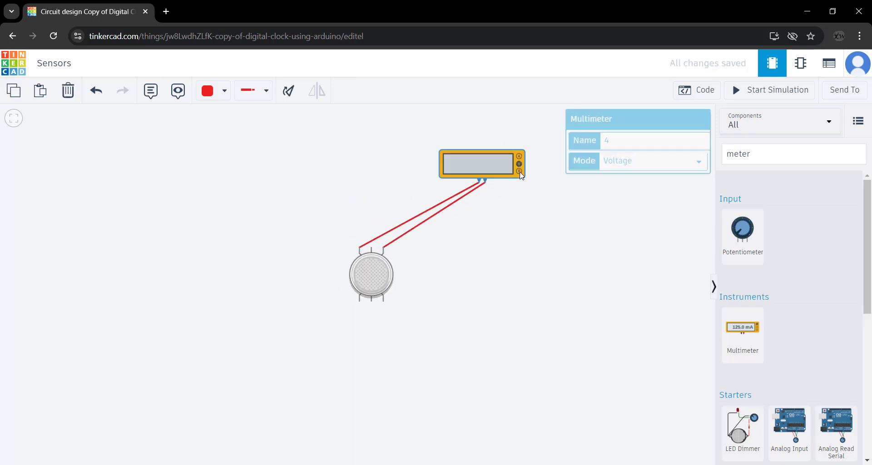
left_click(643, 162)
left_click(629, 199)
left_click(576, 266)
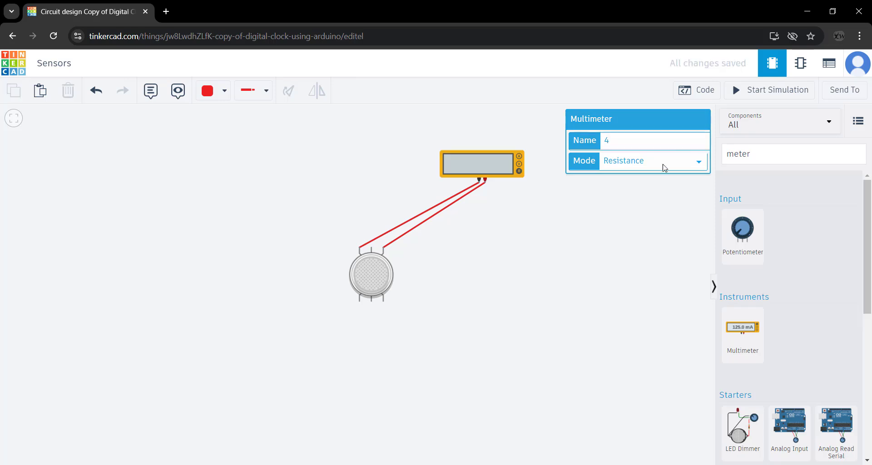
Run the simulation to read the resistance between the gas sensor's two upper outer pins, and stop it.
left_click(745, 96)
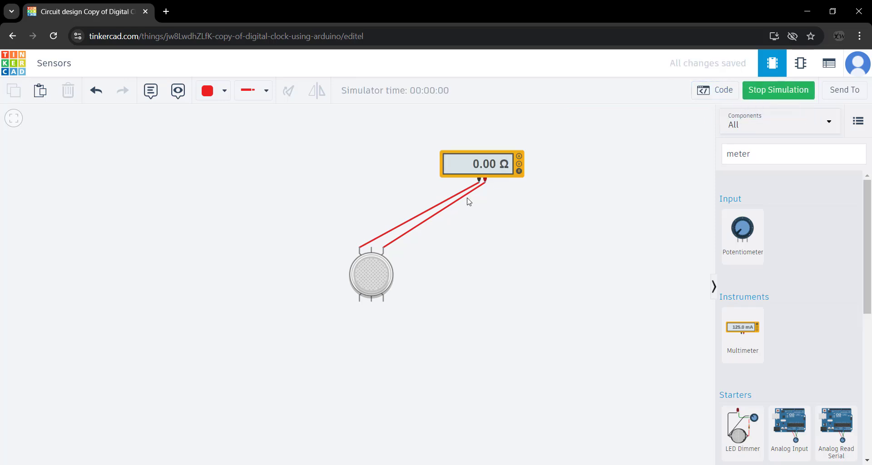
scroll(469, 176, "up", 2)
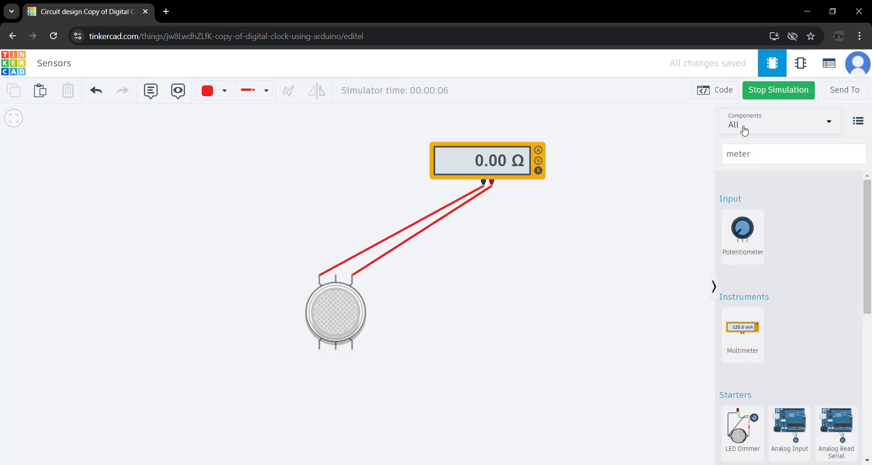
left_click(778, 90)
Move the multimeter's two wires to the gas sensor's lower outer pins, and run and stop the simulation to check the resistance.
left_click(467, 164)
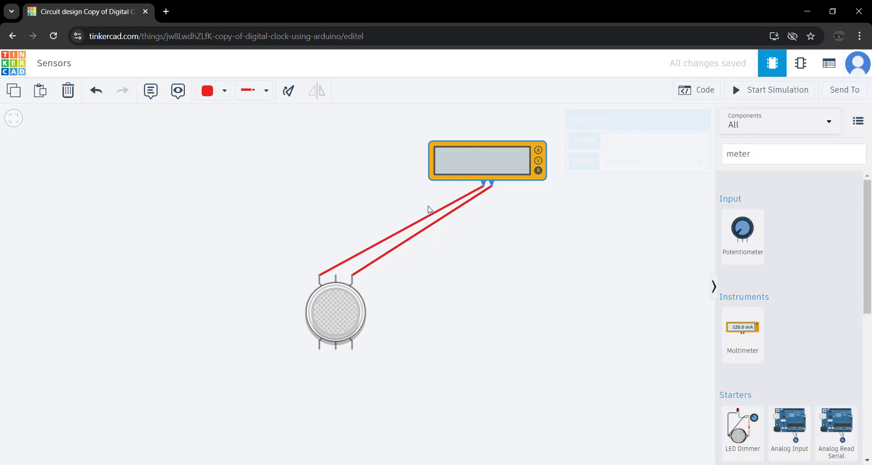
left_click(319, 276)
left_click_drag(319, 276, 319, 349)
left_click(401, 241)
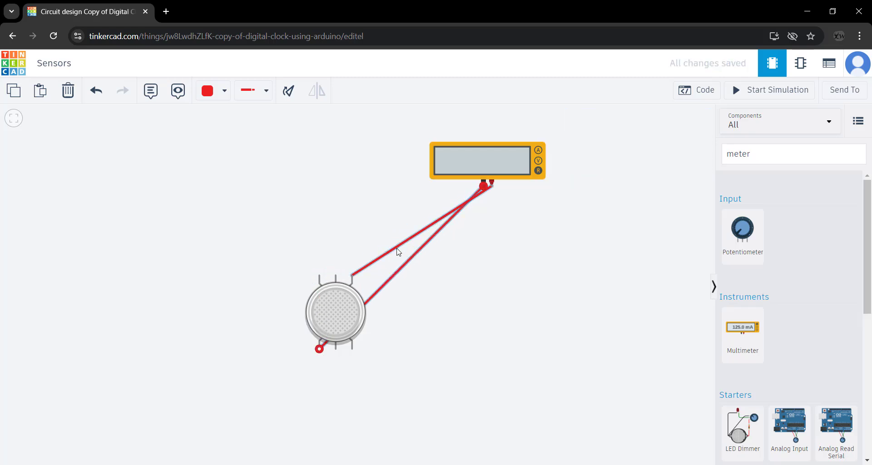
left_click_drag(354, 277, 353, 348)
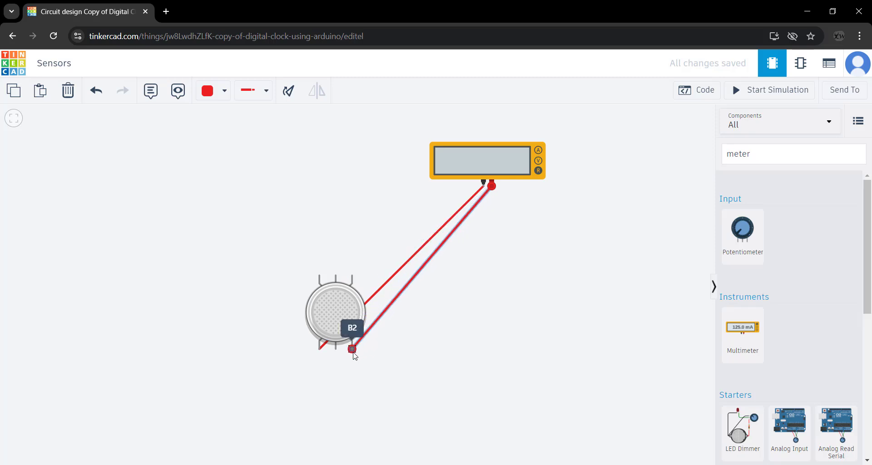
left_click(590, 254)
left_click(764, 89)
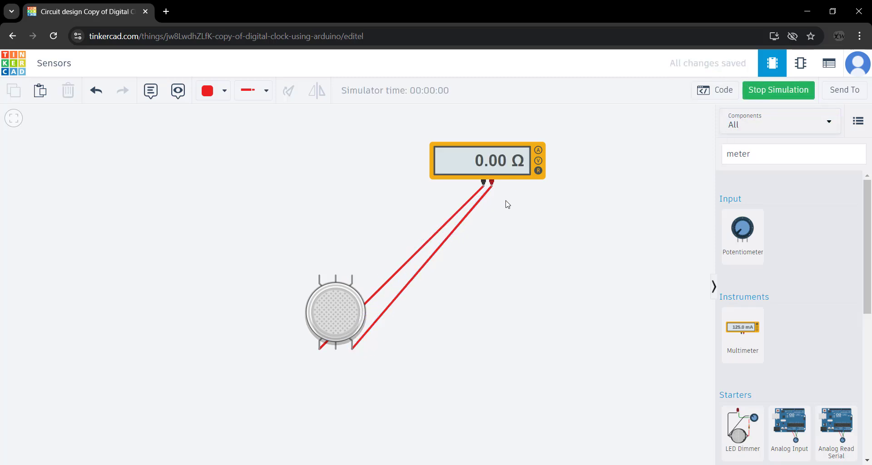
left_click(795, 96)
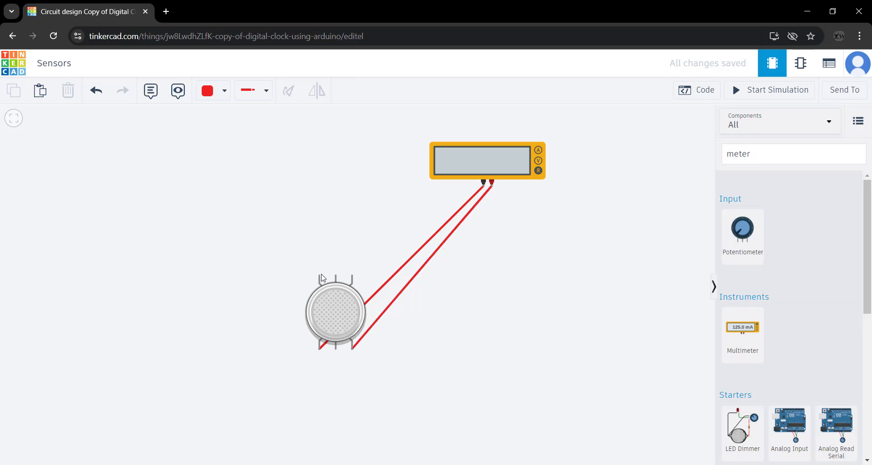
Move the black terminal's wire to the gas sensor's upper-right pin, and run and stop the simulation to check the resistance.
left_click(321, 348)
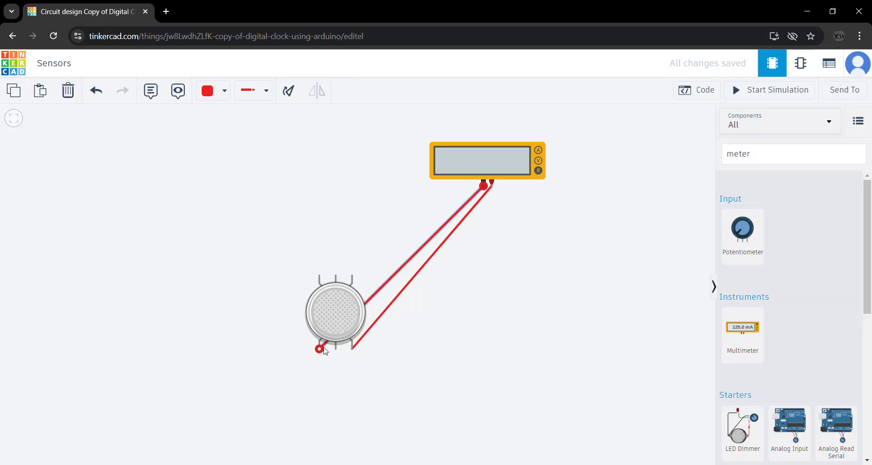
left_click_drag(321, 349, 356, 278)
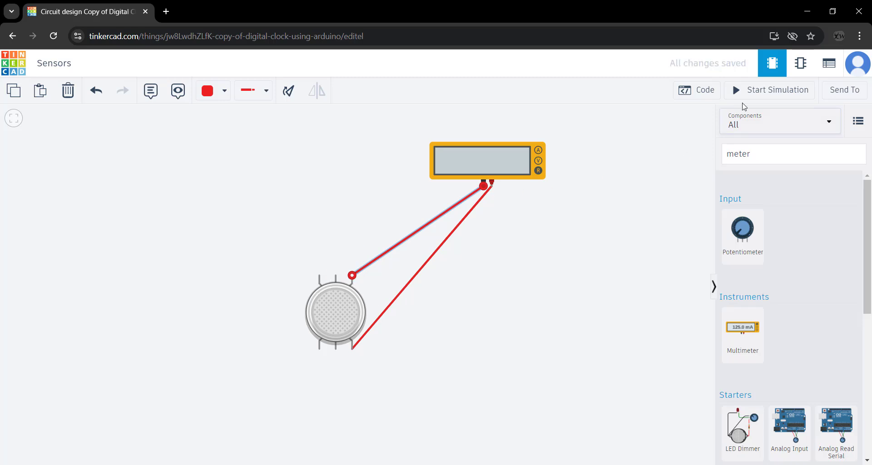
left_click(735, 91)
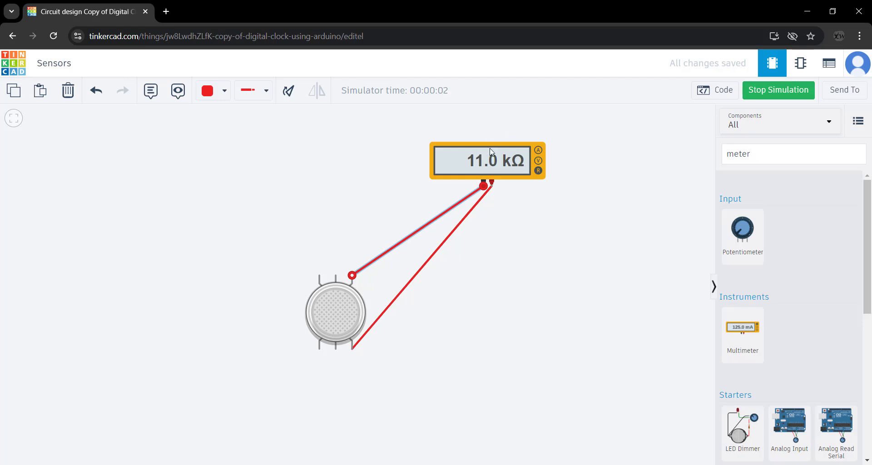
left_click(771, 93)
left_click(499, 205)
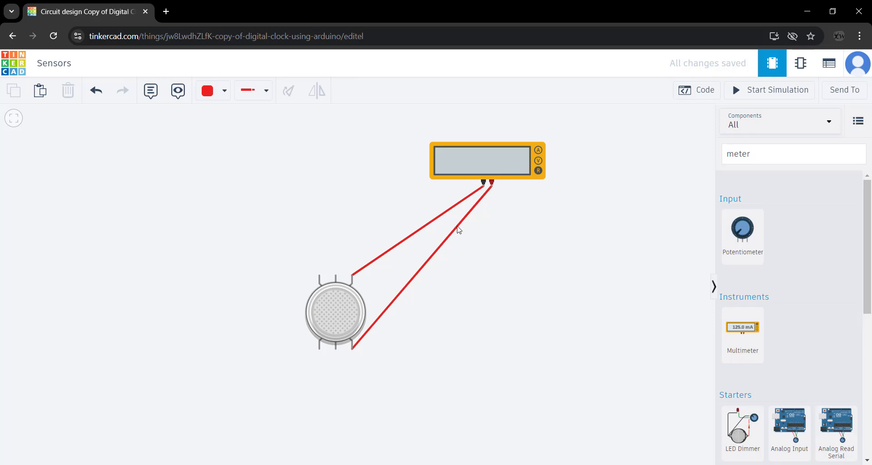
Delete both wires between the multimeter and the gas sensor.
left_click(403, 243)
key("Delete")
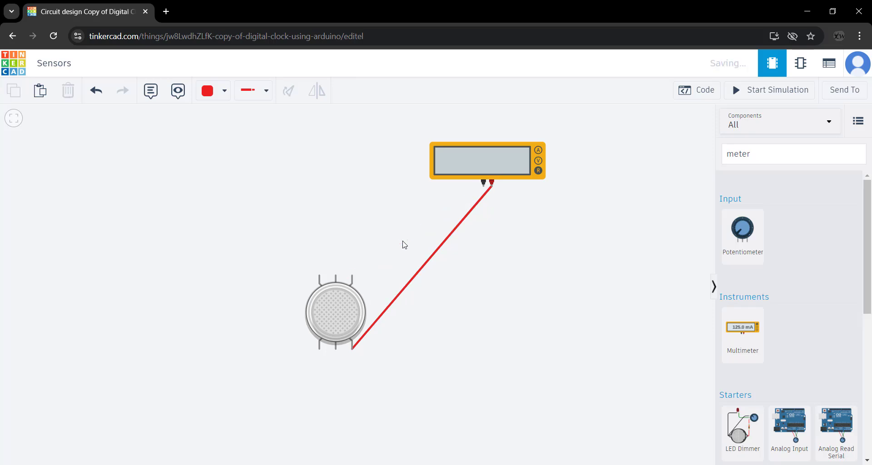
left_click(411, 279)
key("Delete")
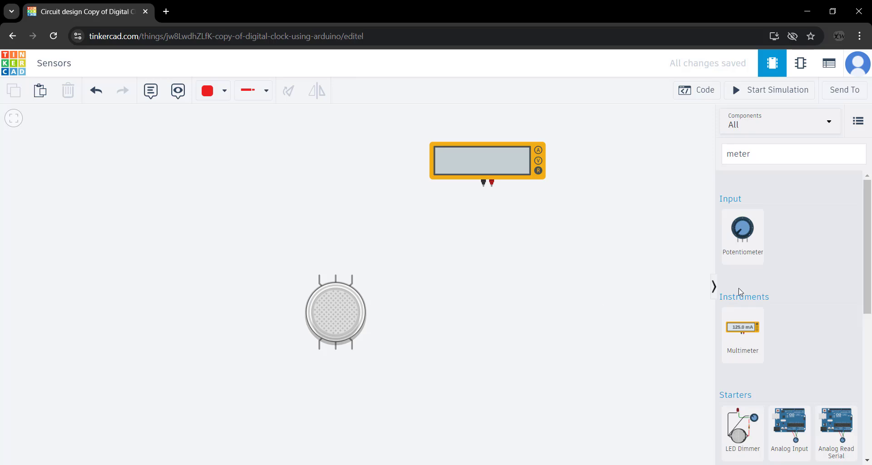
Search the components for "power" and place a Power Supply above and to the left of the gas sensor.
left_click(770, 157)
key("BackSpace")
key("BackSpace")
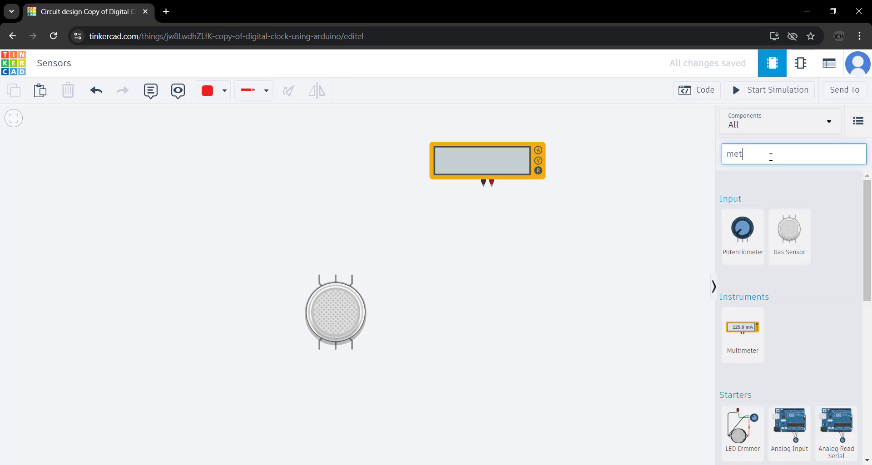
key("BackSpace")
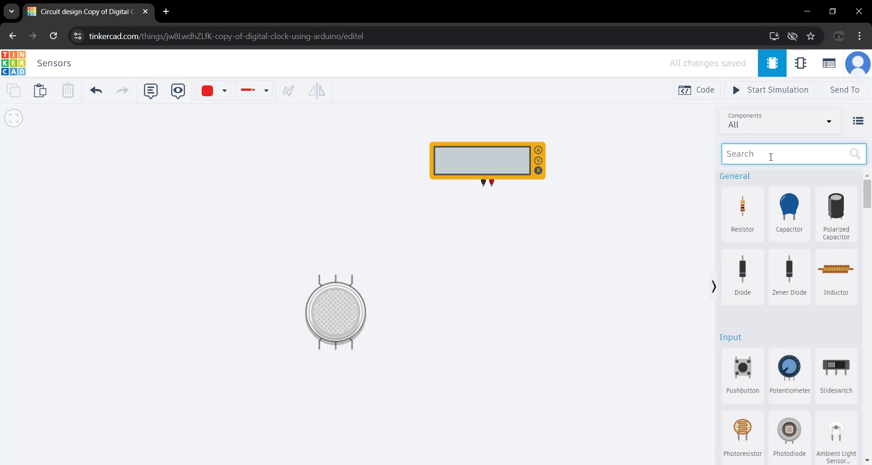
type("power")
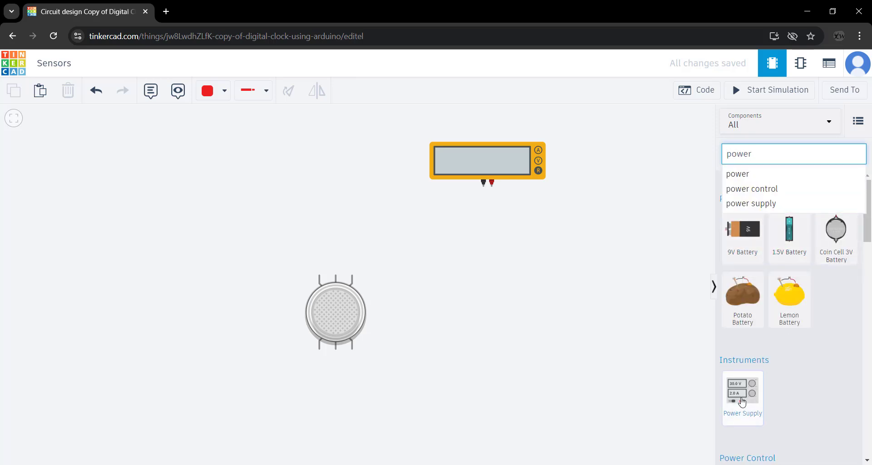
left_click_drag(738, 394, 248, 195)
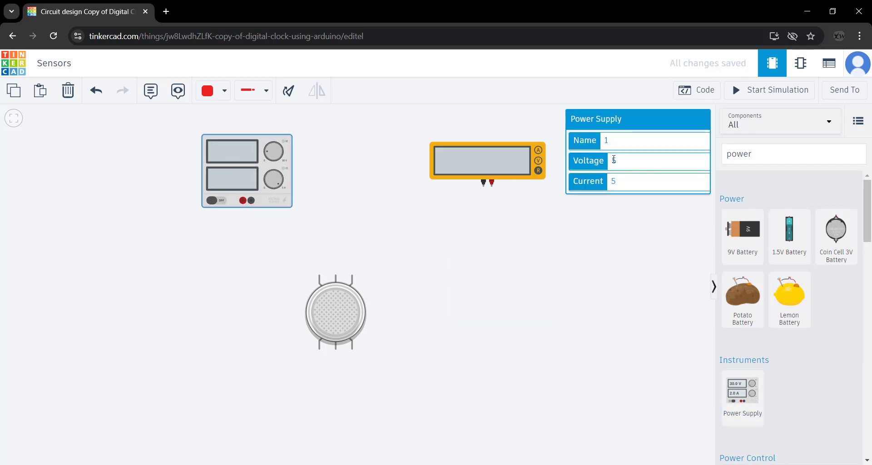
Wire the power supply's negative terminal to the gas sensor's upper middle pin and its positive terminal to the lower middle pin.
scroll(282, 309, "up", 1)
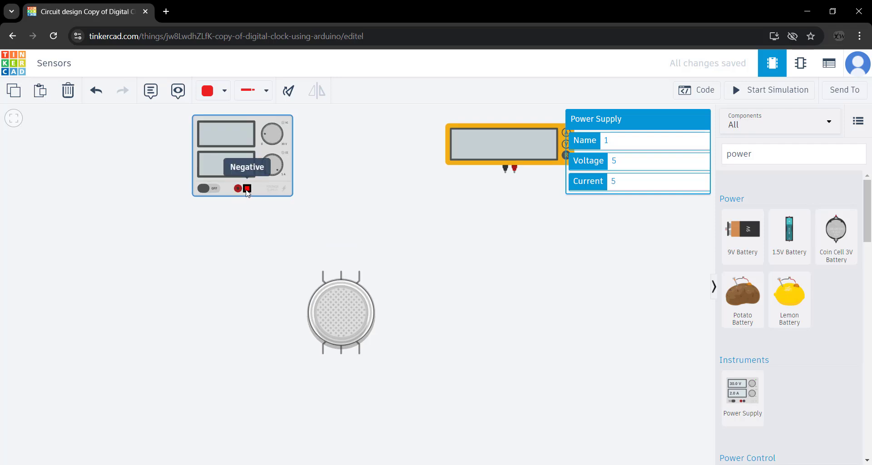
left_click(248, 188)
left_click(341, 272)
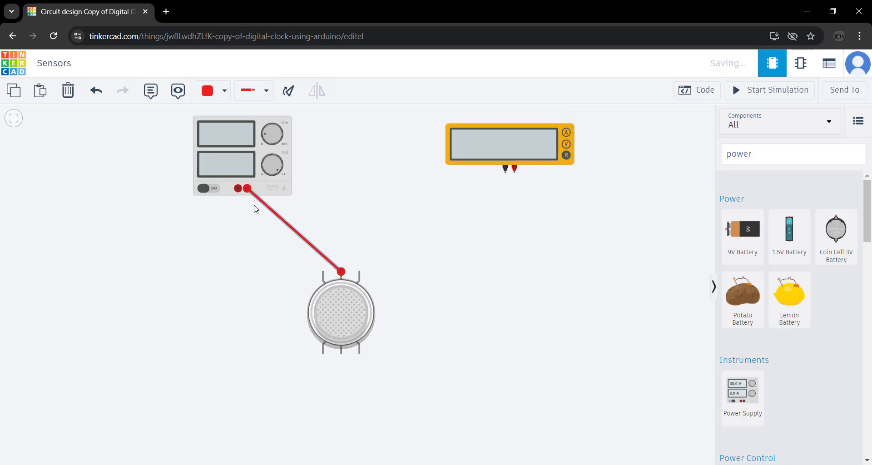
left_click(238, 188)
left_click(341, 351)
left_click(494, 301)
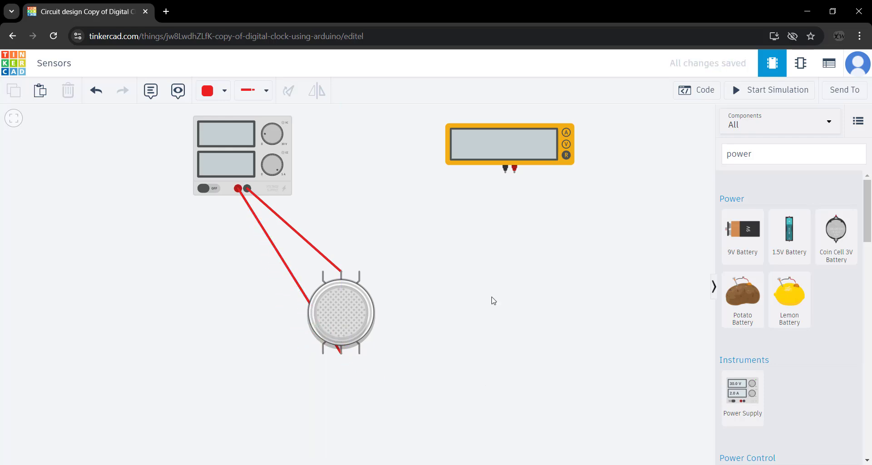
Move the multimeter below the power supply and rotate it 270° so that its terminals face the gas sensor.
left_click_drag(549, 148, 208, 293)
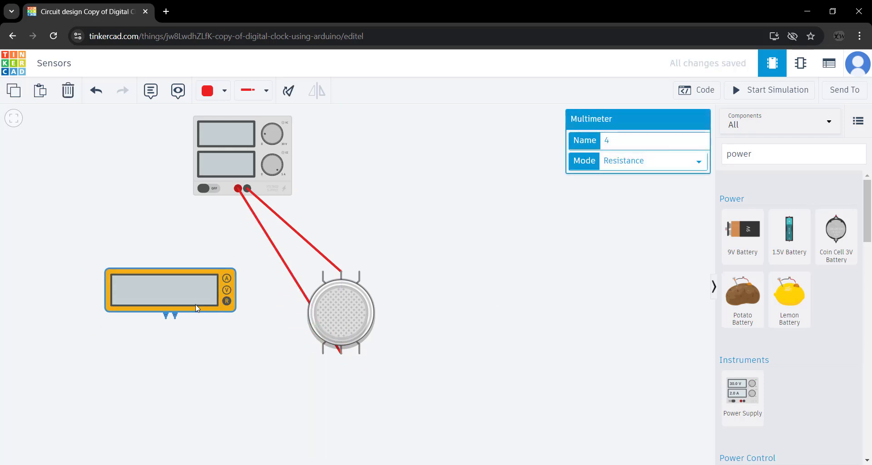
left_click(289, 90)
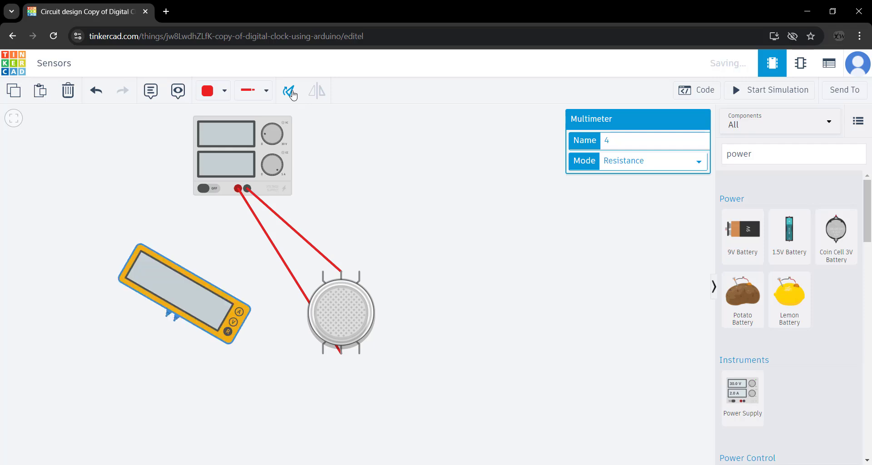
left_click(289, 91)
left_click(288, 91)
left_click(289, 91)
left_click(288, 91)
left_click(289, 91)
left_click(289, 91)
left_click(289, 91)
left_click(289, 91)
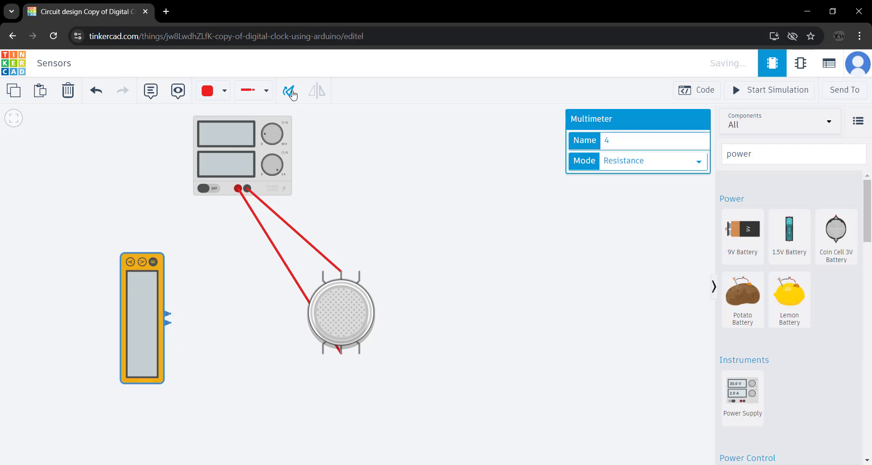
Move the multimeter closer to the gas sensor, directly below the power supply.
left_click_drag(127, 360, 176, 344)
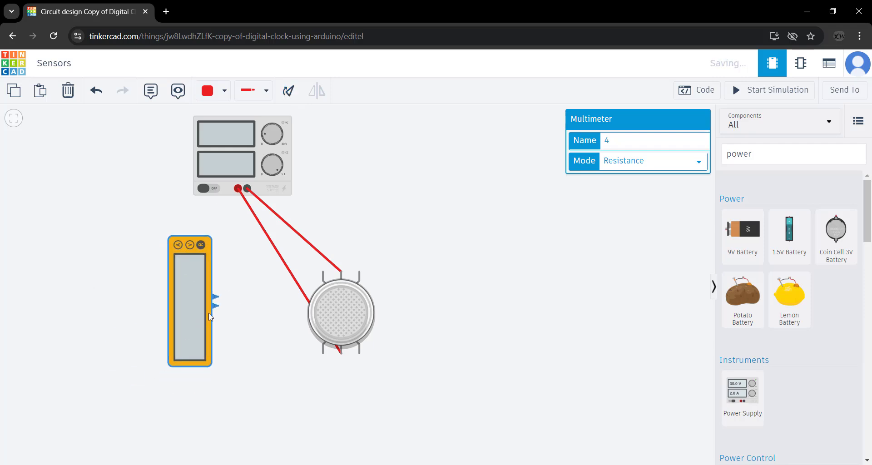
left_click(214, 305)
key("Escape")
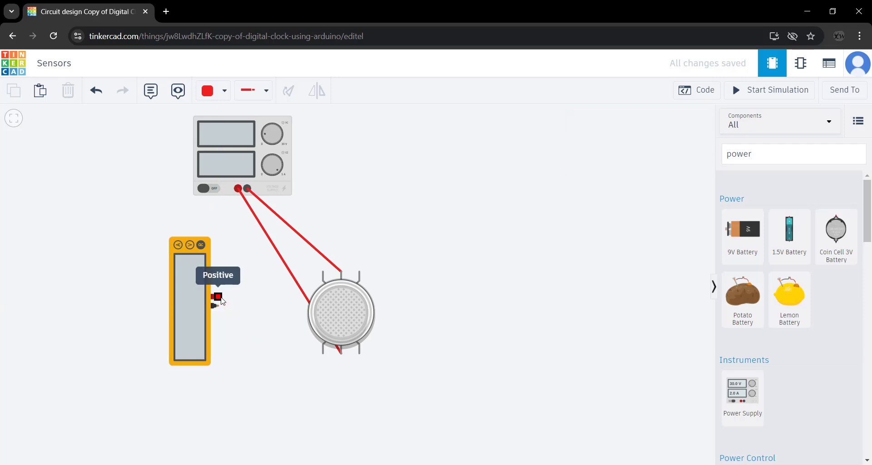
Wire the multimeter's negative terminal to the gas sensor's A1 pin and its positive terminal to the B1 pin.
left_click(214, 296)
left_click(343, 360)
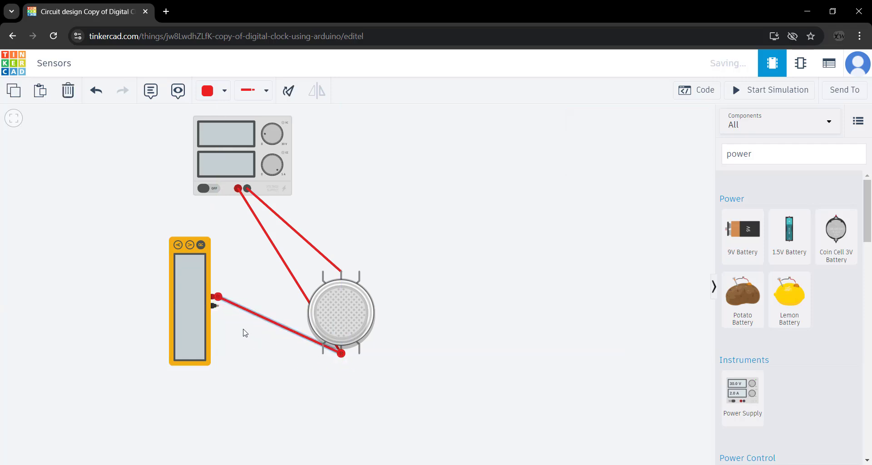
left_click(218, 305)
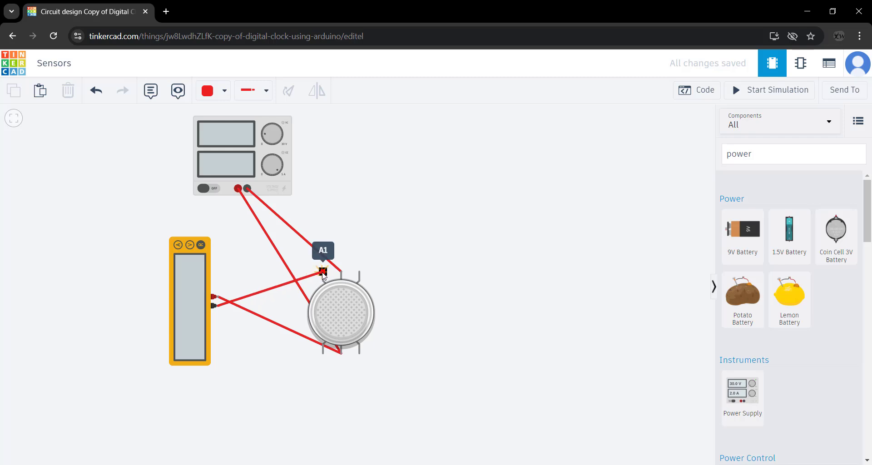
left_click(323, 273)
left_click(327, 349)
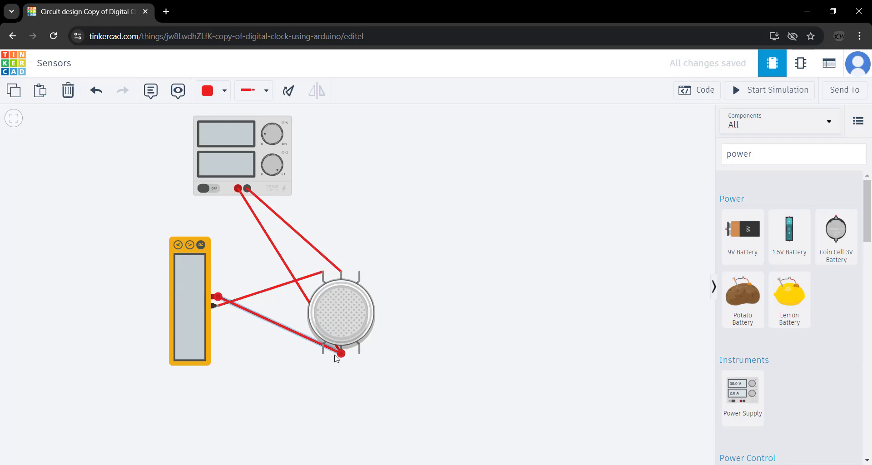
left_click_drag(341, 353, 323, 351)
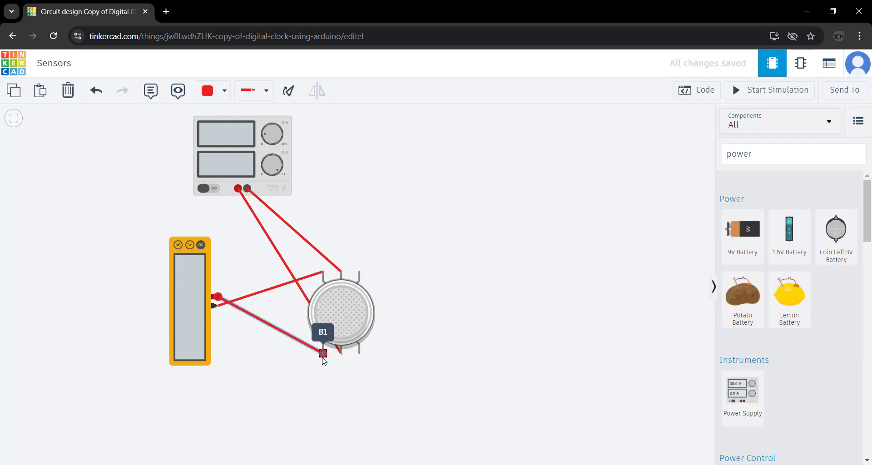
left_click(297, 397)
Examine the wiring from the multimeter and the power supply to the gas sensor's pins.
scroll(220, 214, "up", 2)
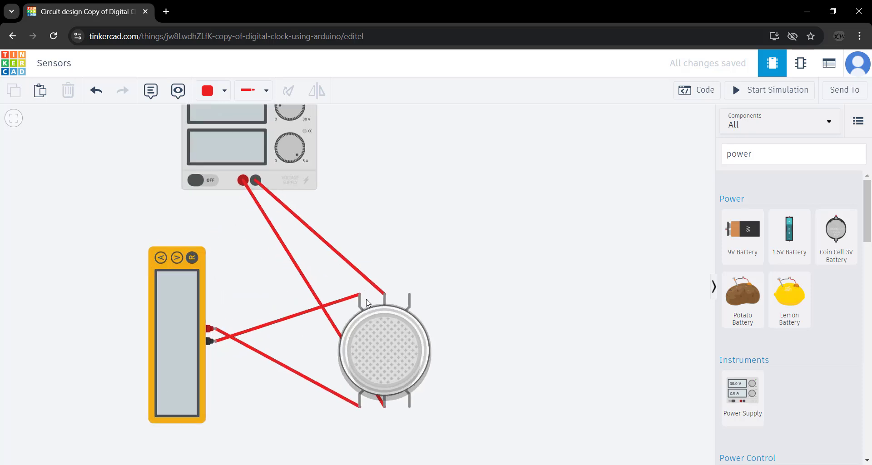
left_click(360, 298)
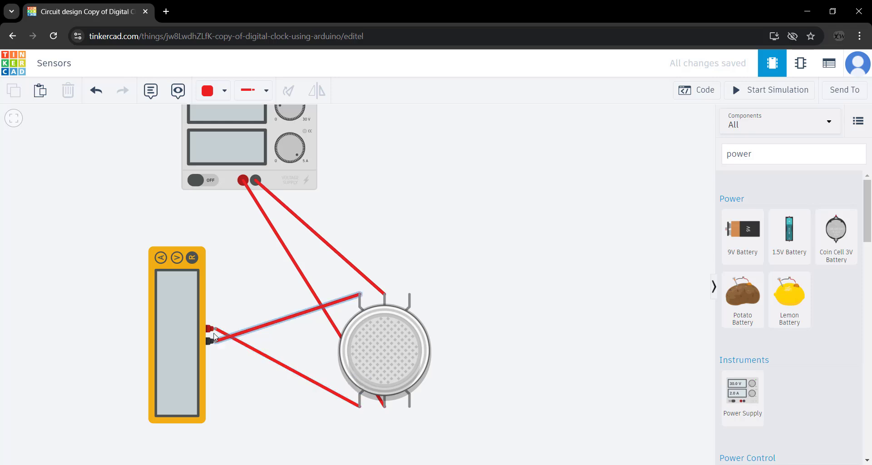
scroll(241, 369, "down", 2)
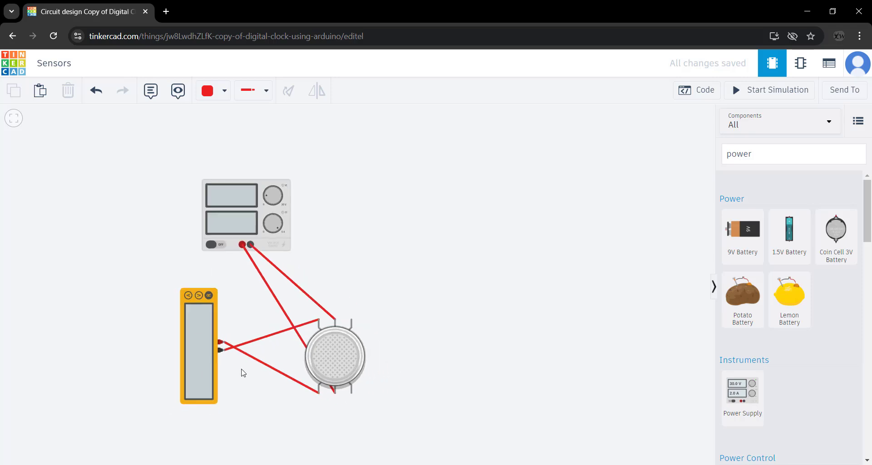
scroll(213, 213, "up", 2)
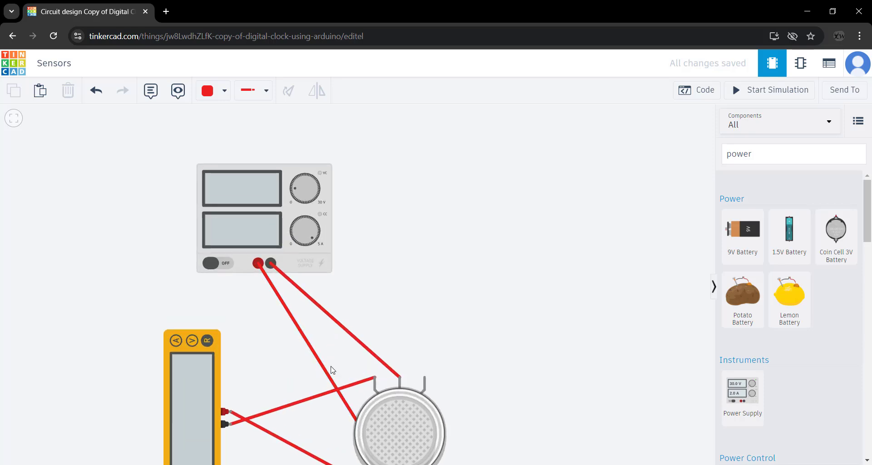
scroll(267, 287, "down", 2)
scroll(200, 284, "up", 2)
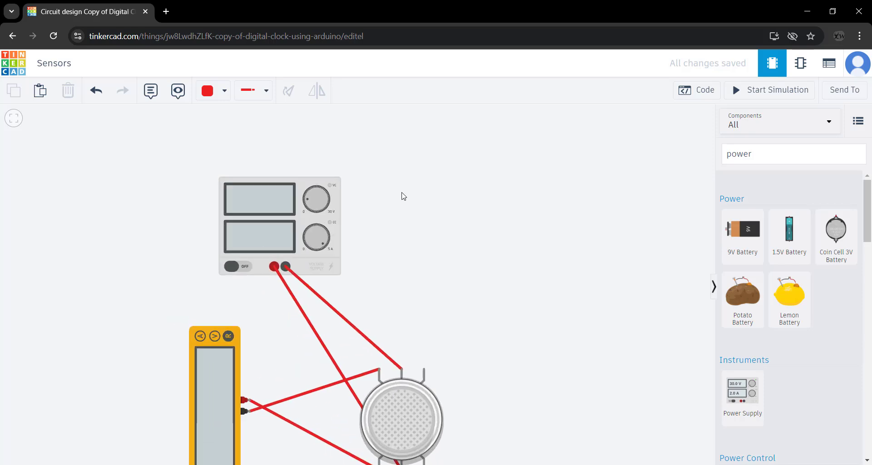
scroll(409, 186, "down", 1)
Start the simulation, select the gas sensor and move its gas cloud farther away and back toward the sensor.
left_click(746, 90)
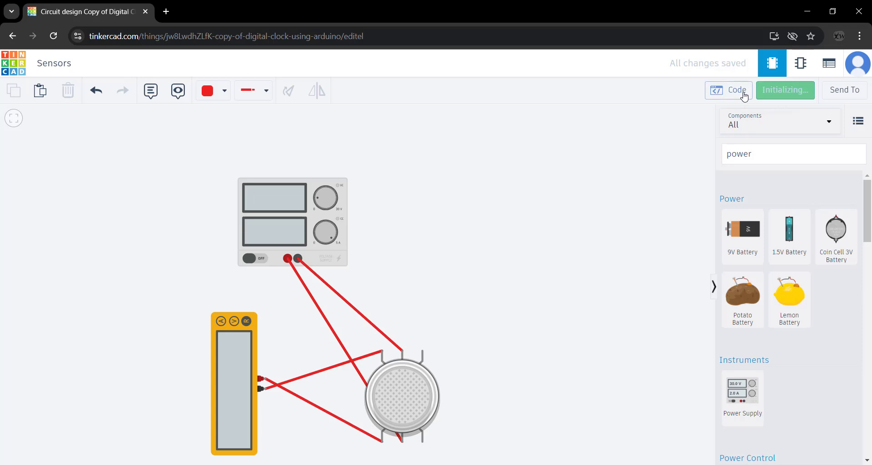
scroll(296, 132, "down", 1)
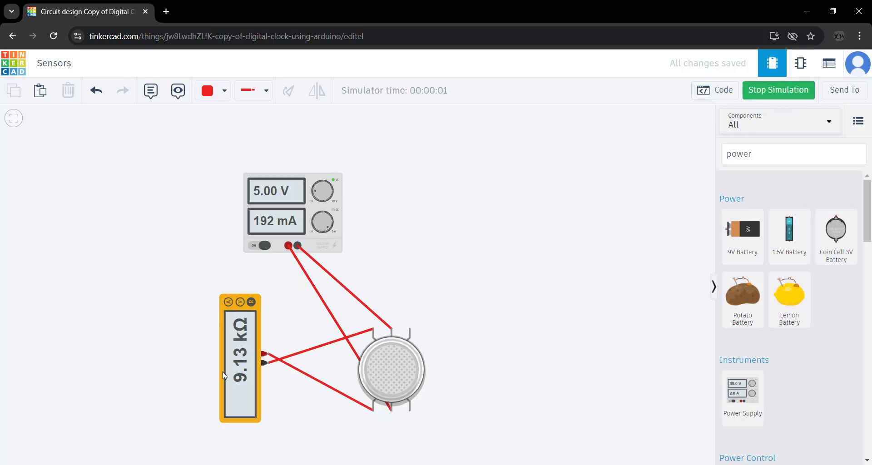
left_click(399, 370)
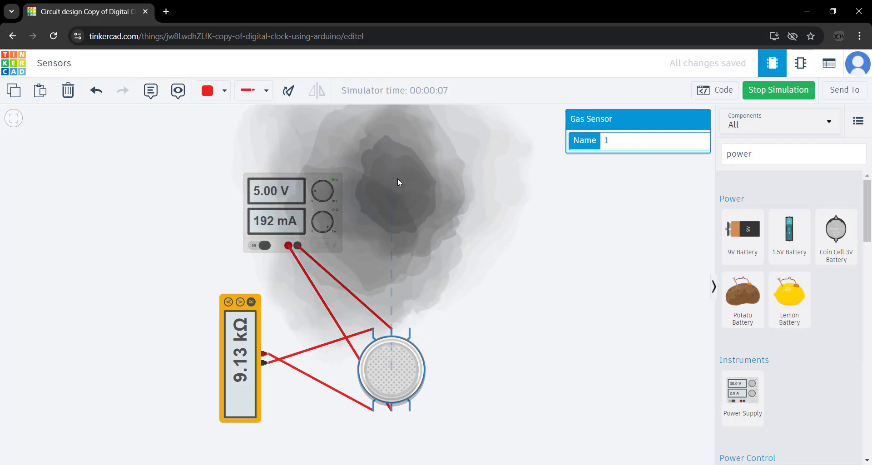
left_click_drag(397, 178, 455, 134)
left_click_drag(478, 126, 451, 208)
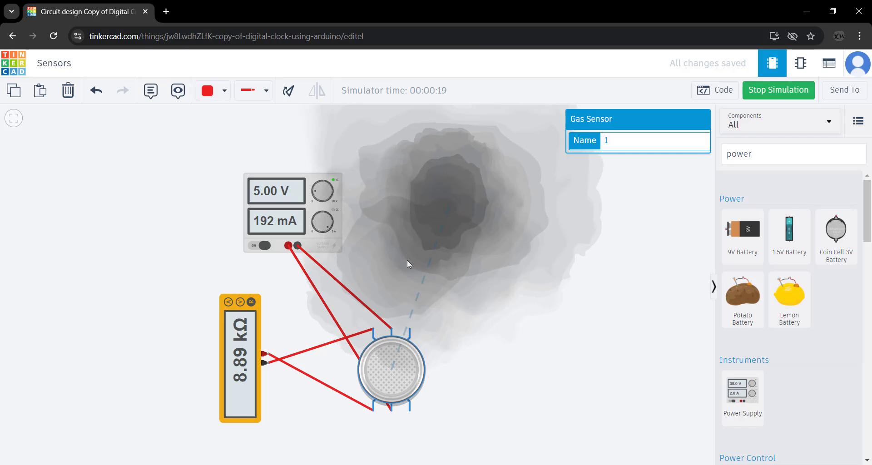